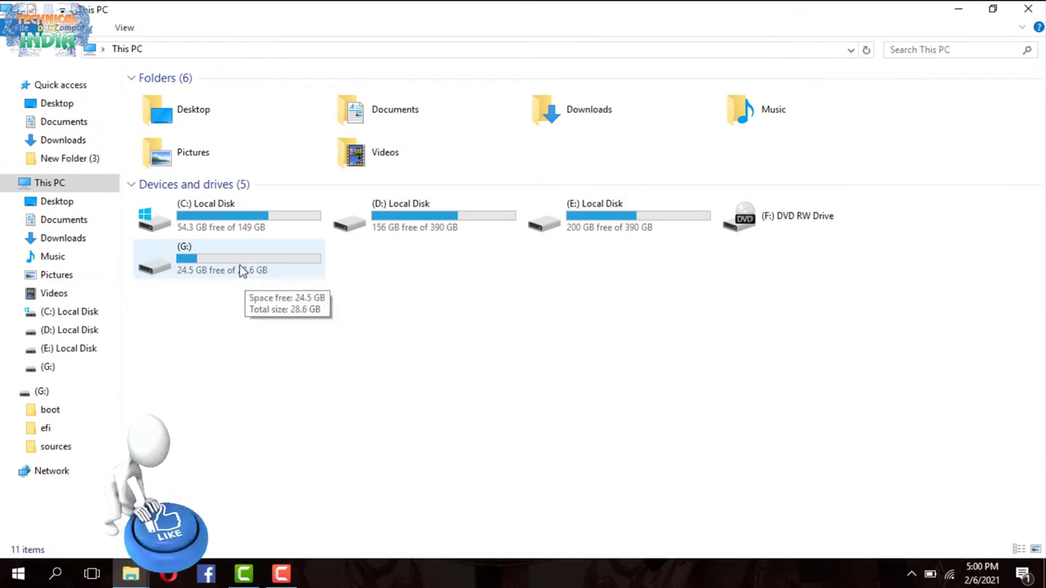
Choose Turn on BitLocker from the shortcut menu of USB drive G:
left_click(242, 271)
right_click(242, 271)
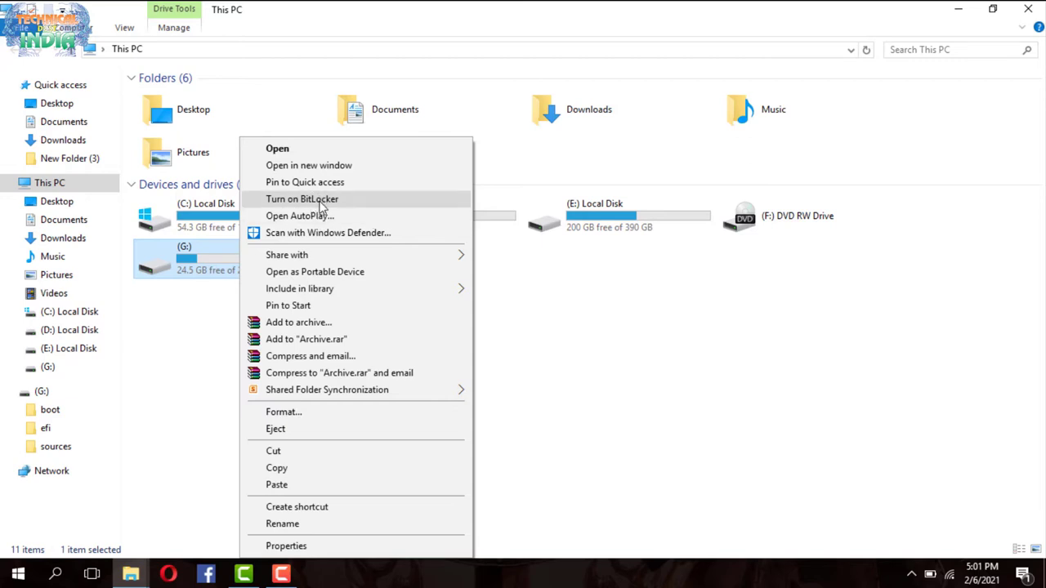
left_click(321, 204)
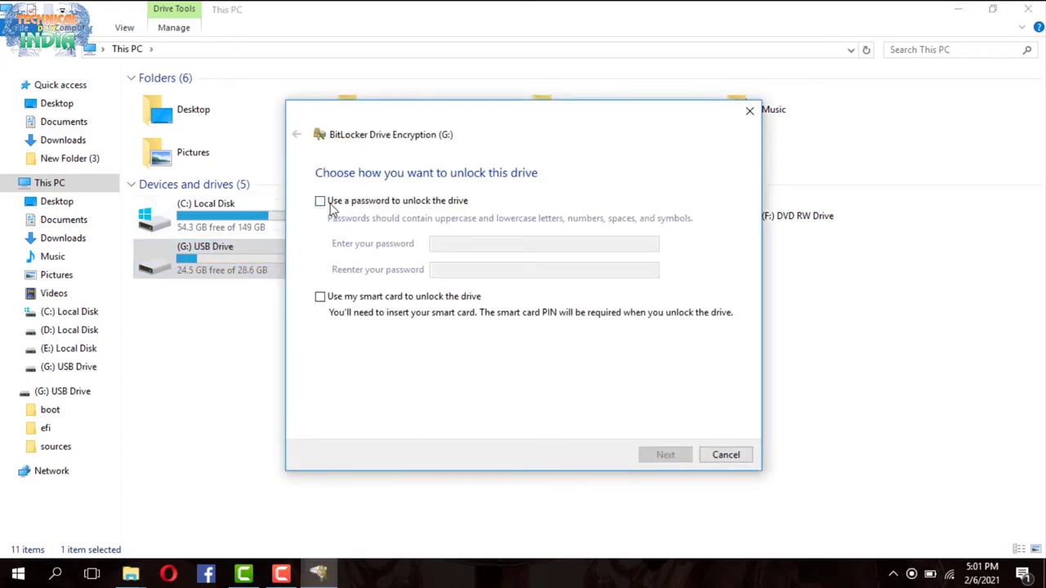
Enable password unlocking for G:, then enter and confirm the unlock password
left_click(326, 206)
left_click(454, 247)
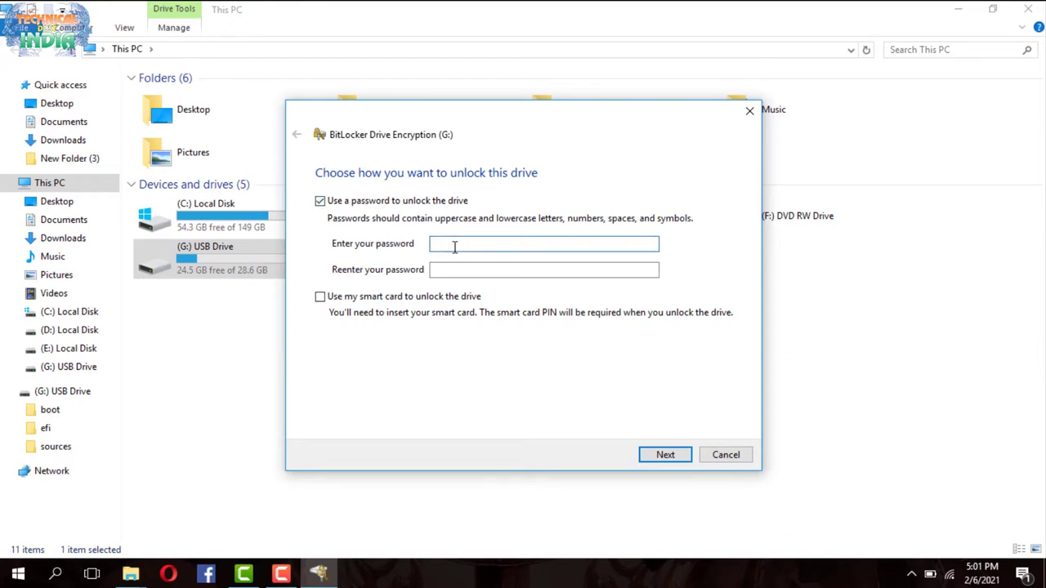
key("ctrl+v")
left_click(451, 269)
type("••••")
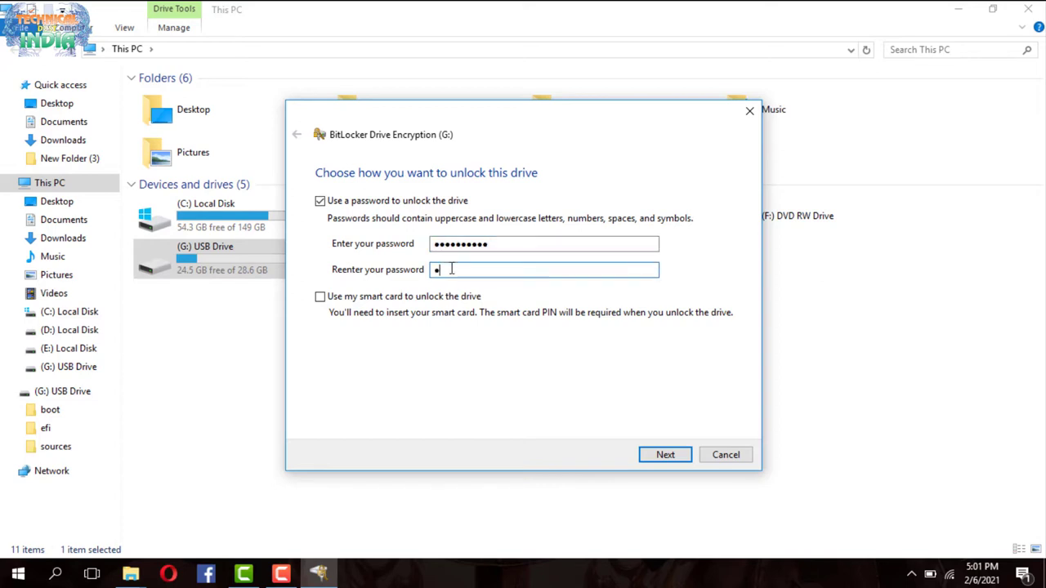
type("•••••••")
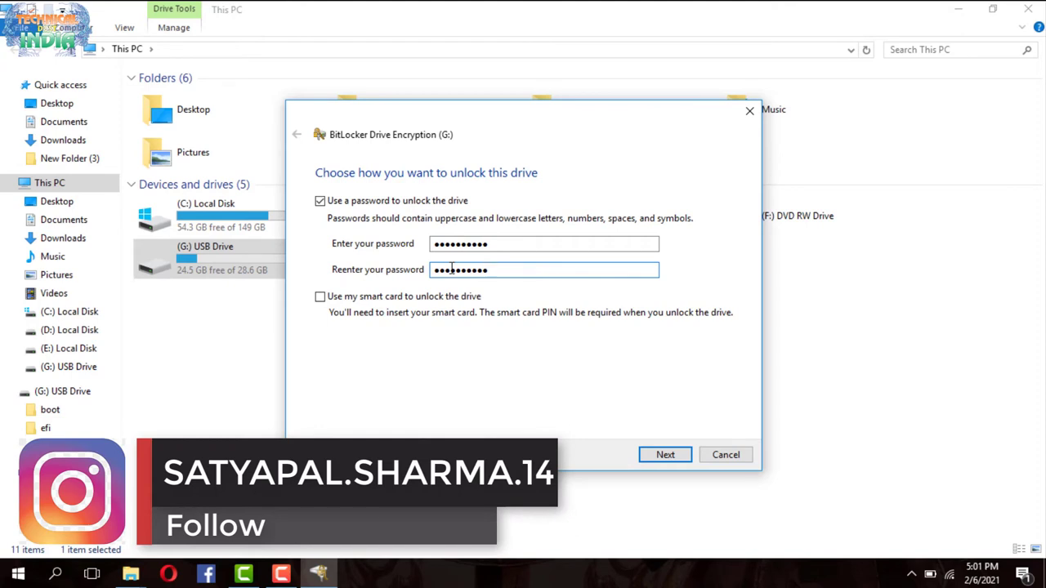
left_click(667, 456)
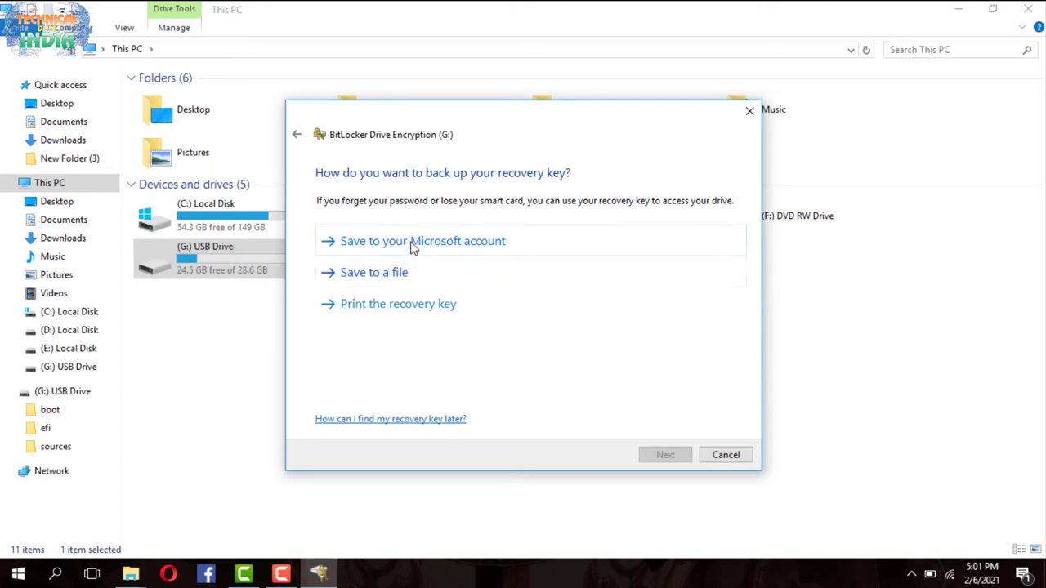
Save the BitLocker recovery key as a file in Documents instead of the Microsoft account
left_click(412, 247)
left_click(411, 296)
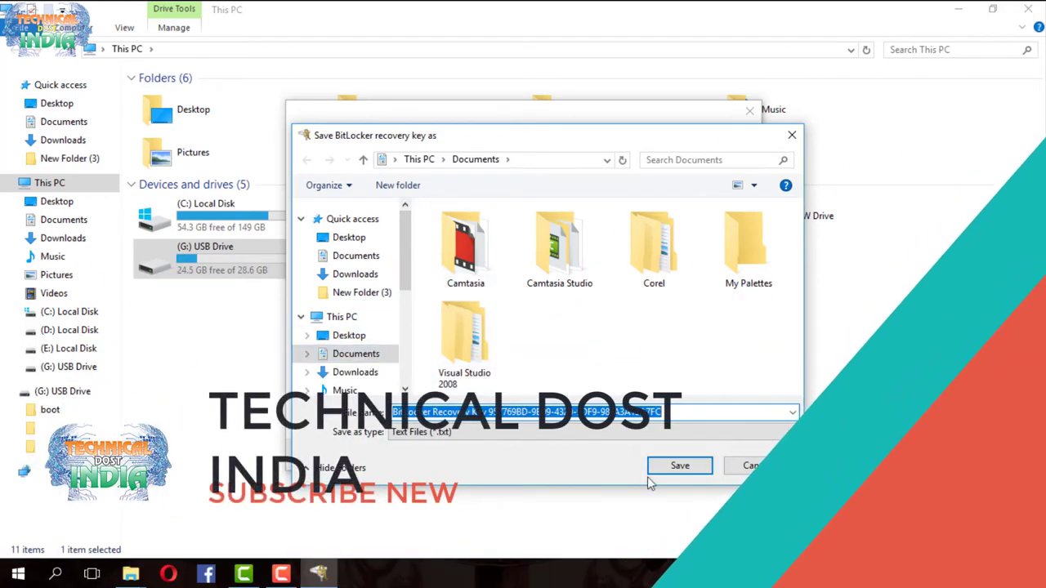
left_click(680, 466)
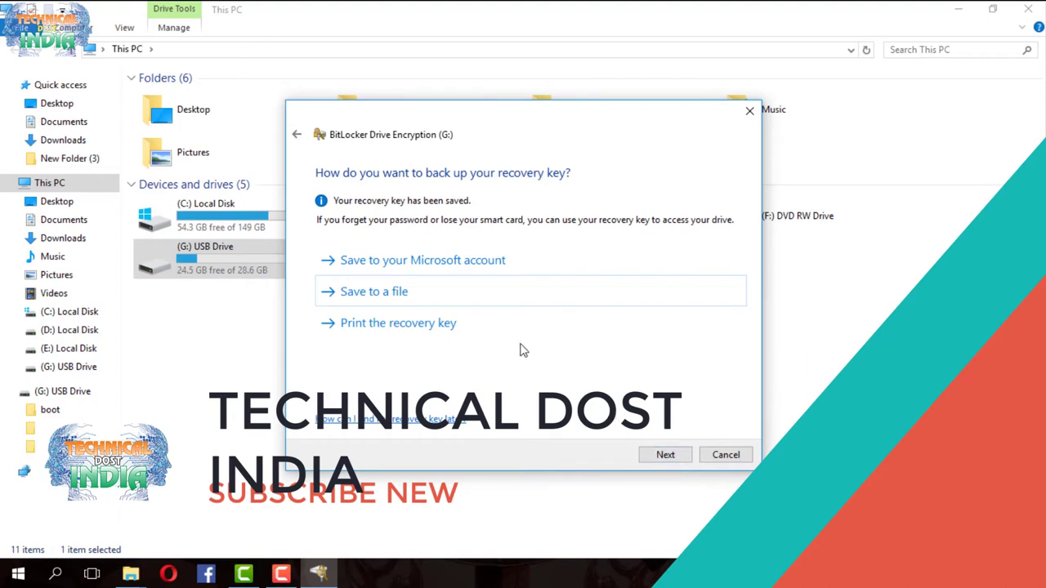
left_click(665, 455)
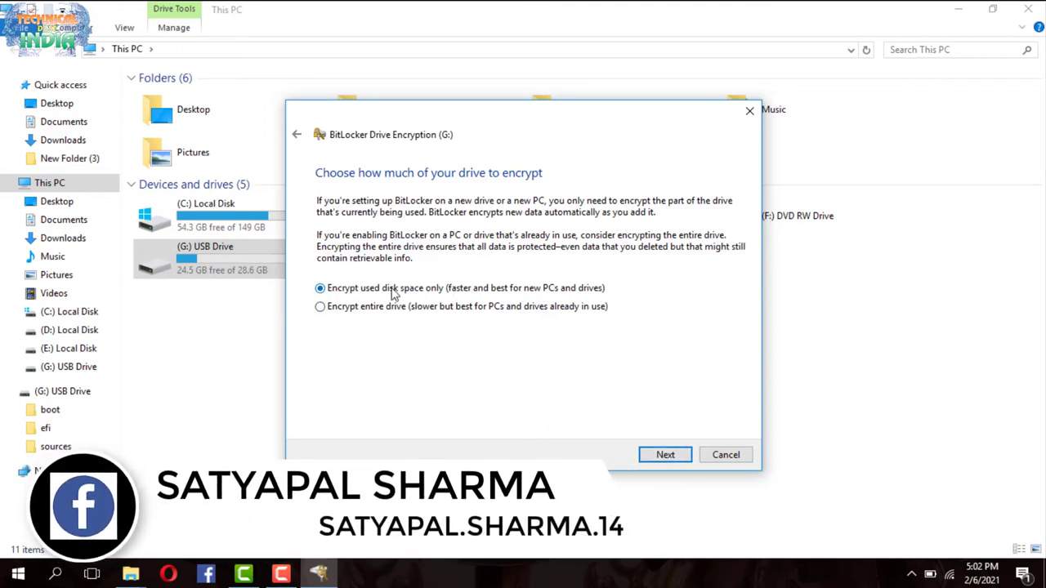
Encrypt only used disk space of G: using New encryption mode and start encrypting
left_click(666, 455)
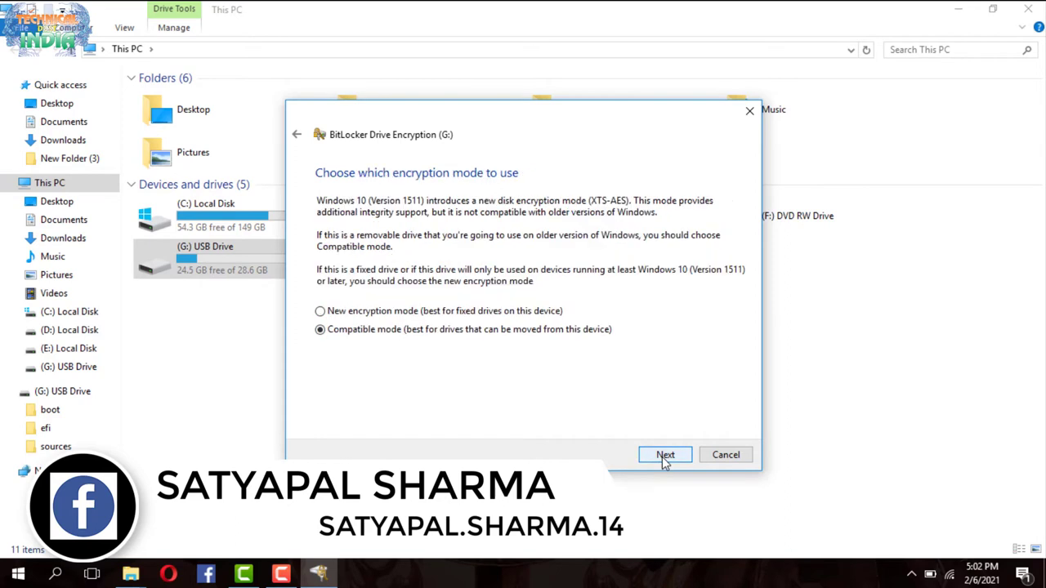
left_click(322, 312)
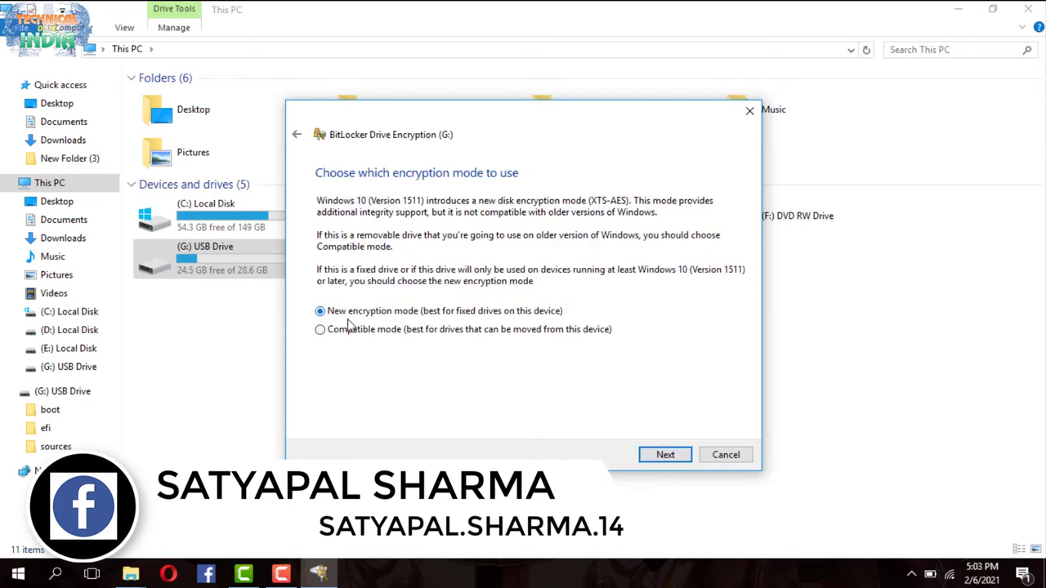
left_click(666, 457)
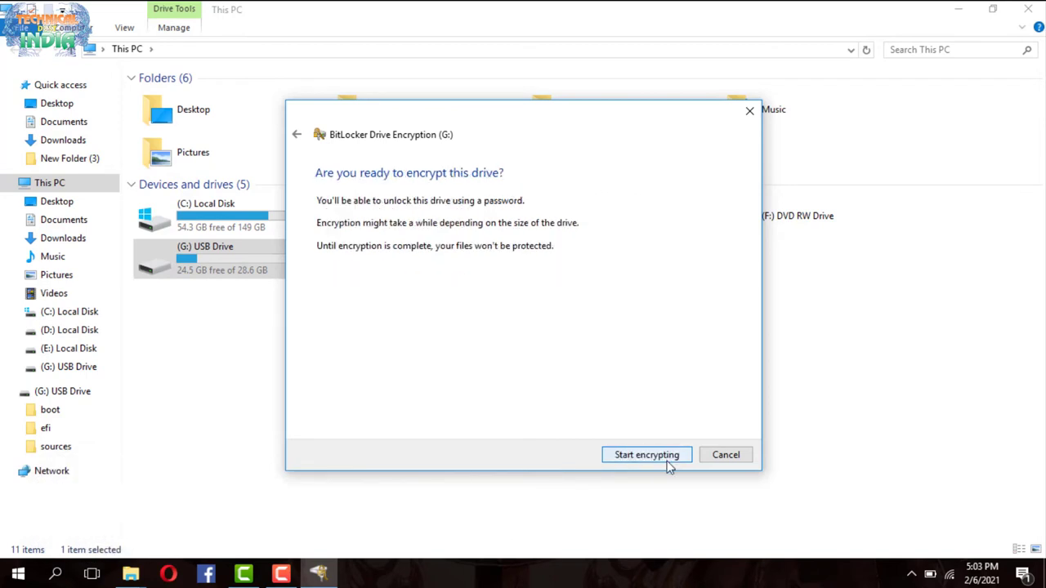
left_click(659, 459)
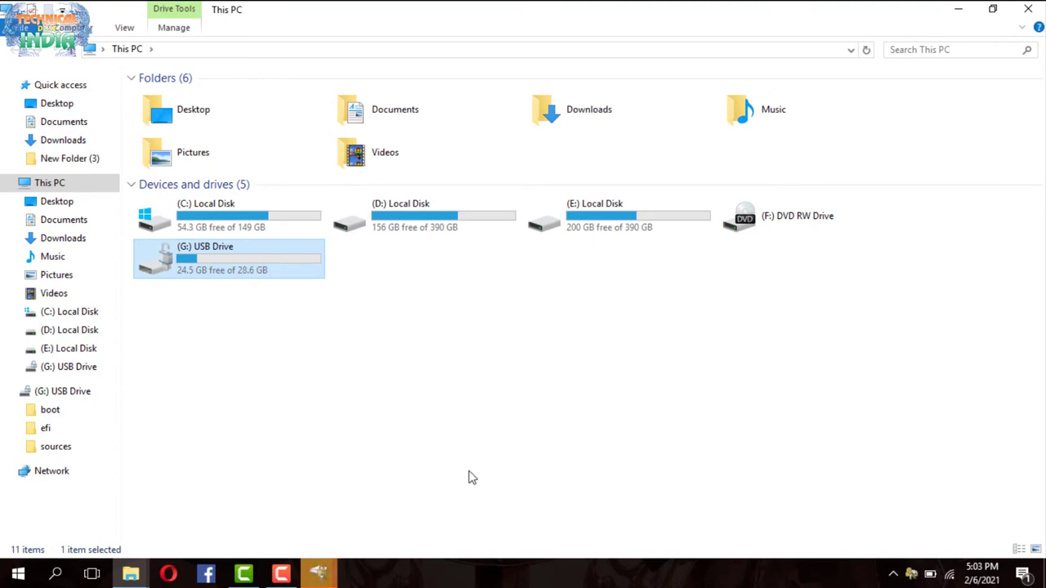
Show the BitLocker progress window from the taskbar and wait for G: encryption to finish
left_click(331, 576)
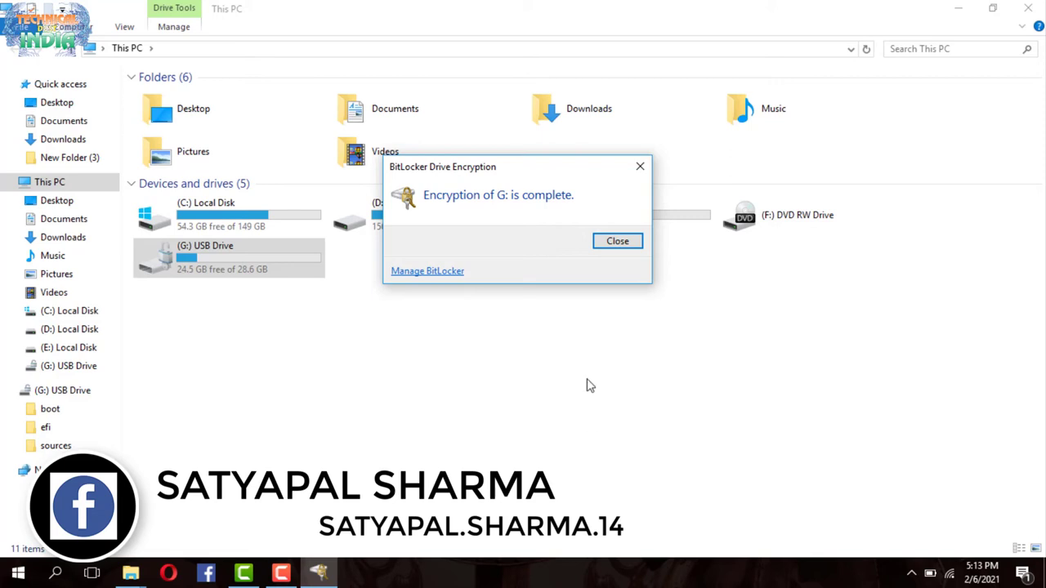
Close the completion notice, browse G:'s files, and go back to This PC
left_click(615, 242)
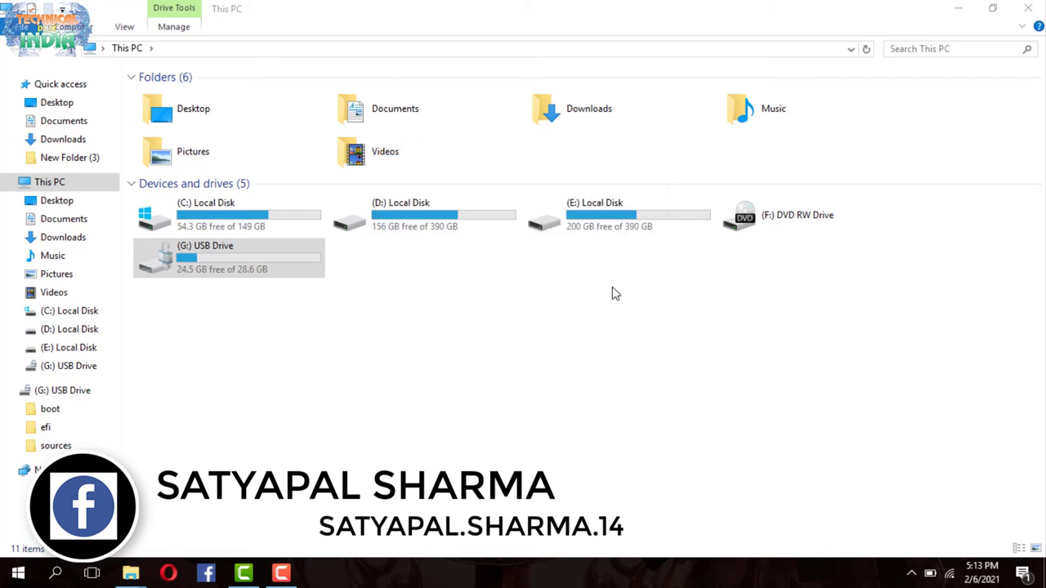
double_click(215, 276)
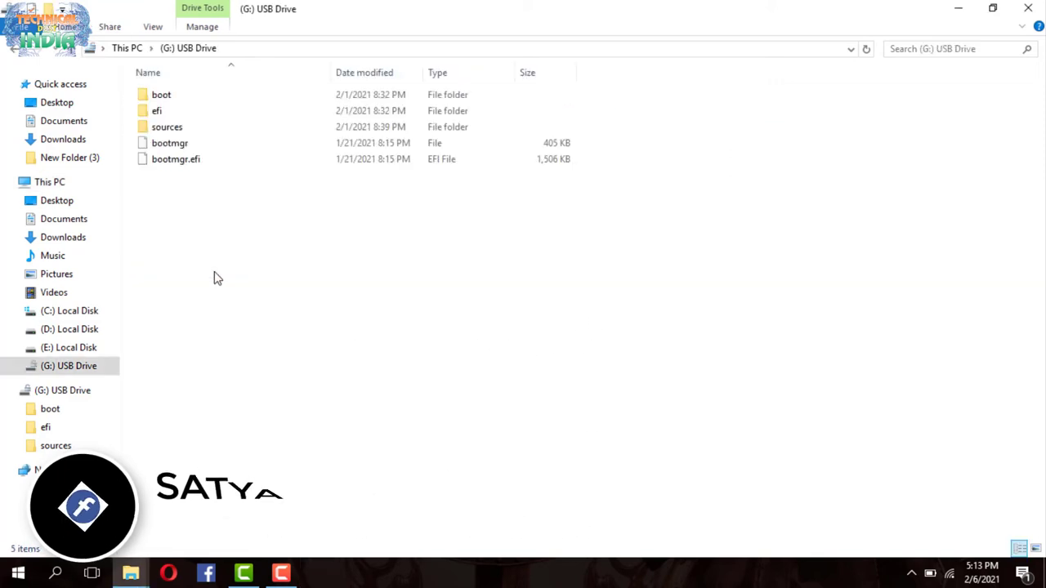
left_click(12, 50)
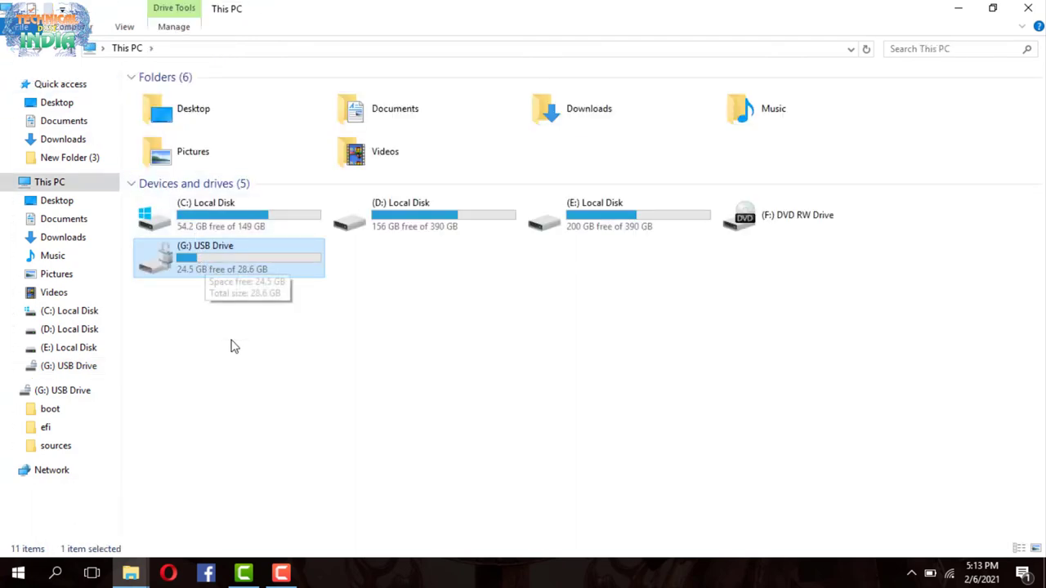
left_click(232, 348)
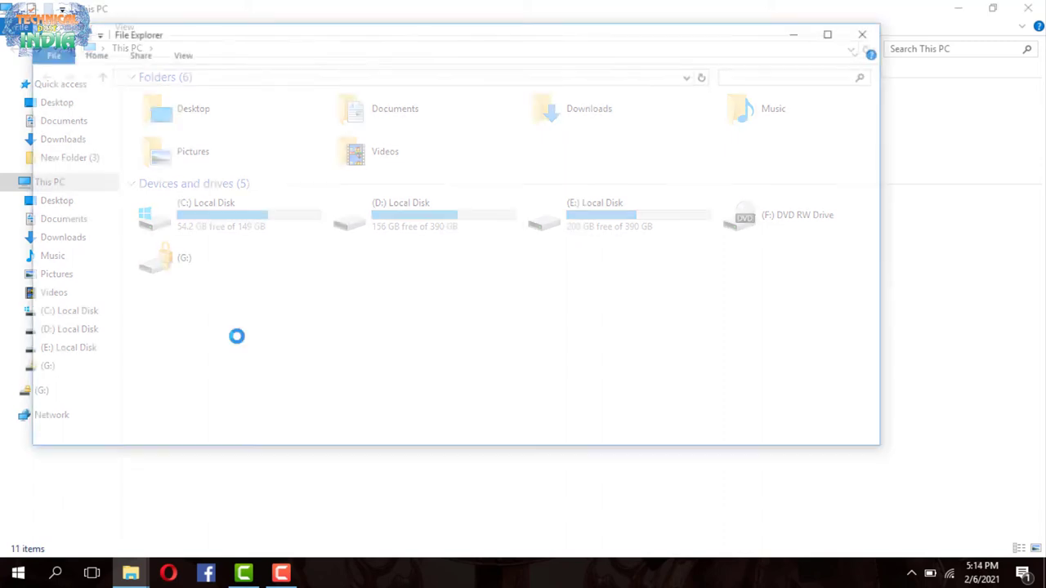
Dismiss the access-denied error, unlock G: with its password, then close G:'s window
left_click(617, 299)
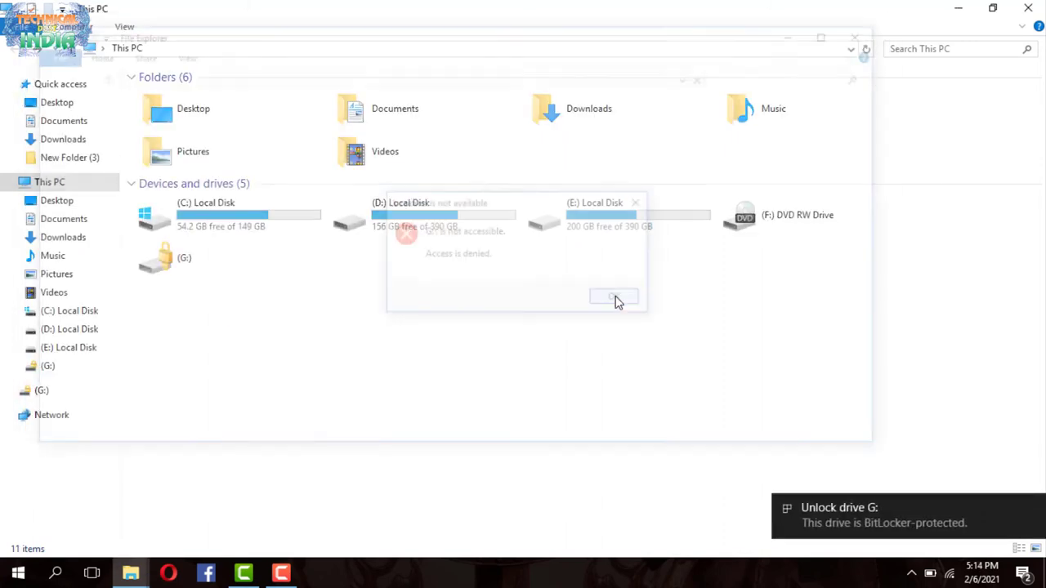
double_click(194, 272)
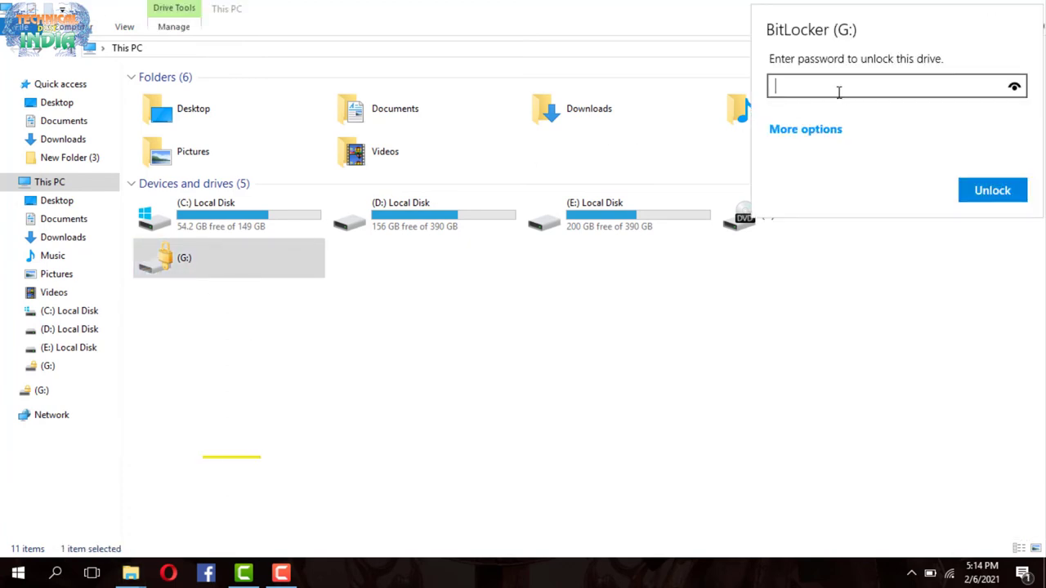
type("12345678")
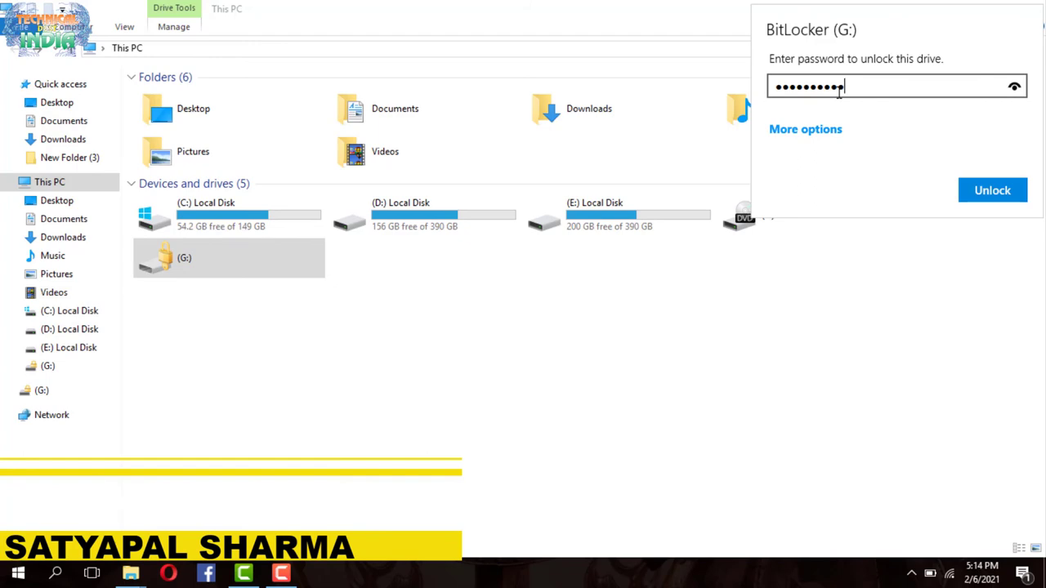
left_click(977, 190)
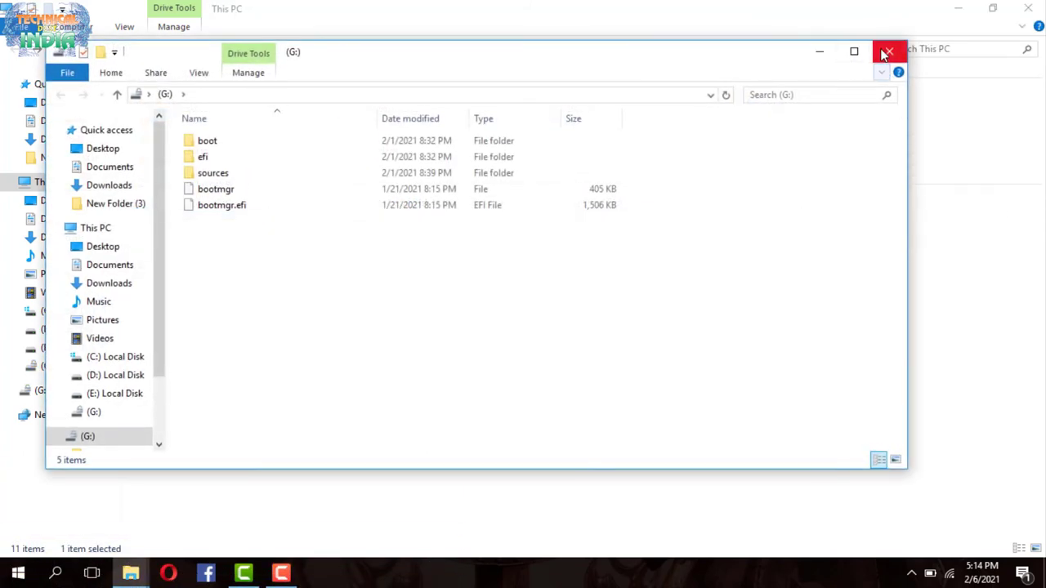
left_click(887, 52)
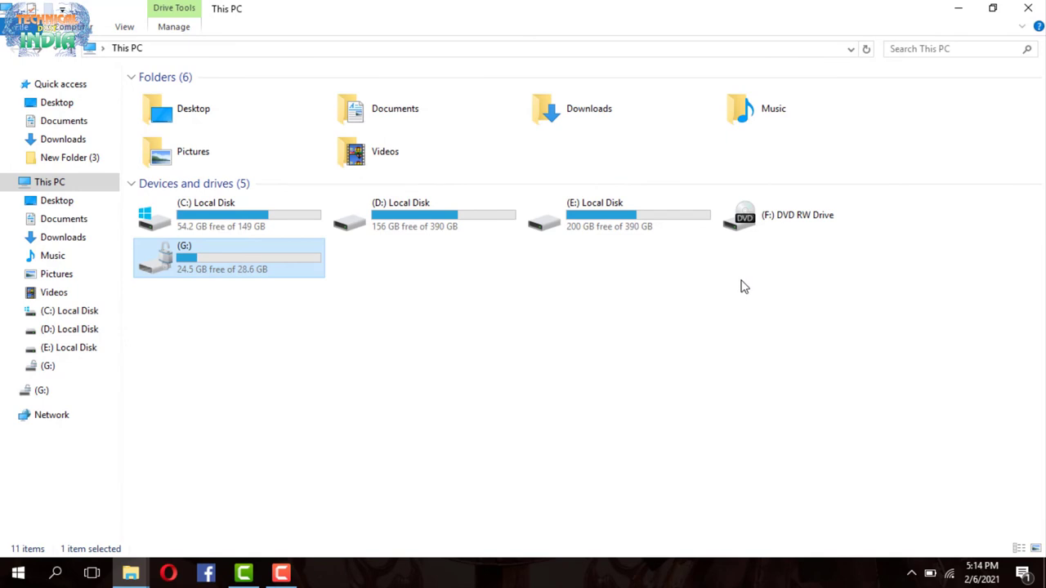
right_click(445, 231)
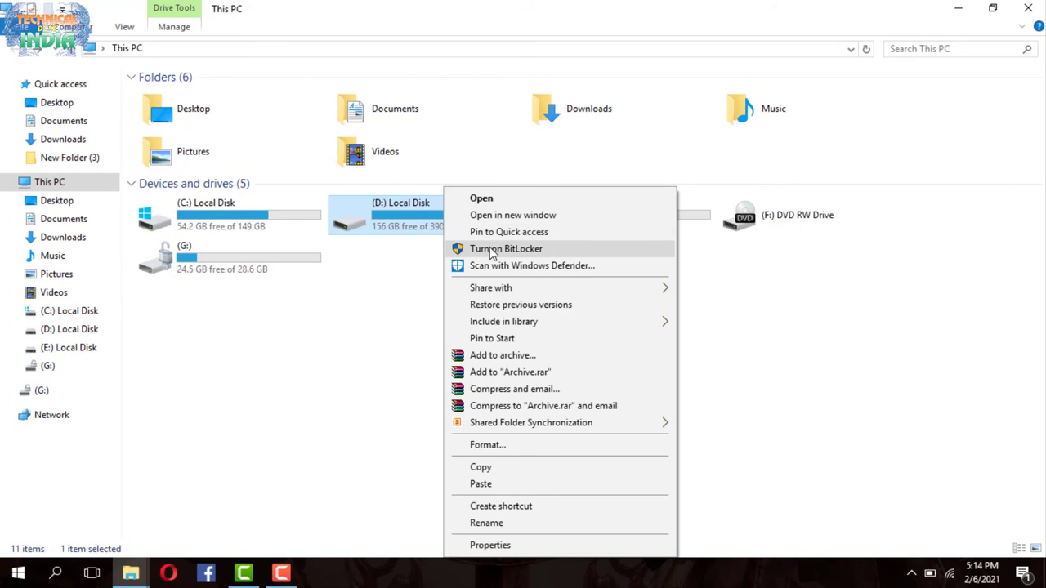
left_click(298, 333)
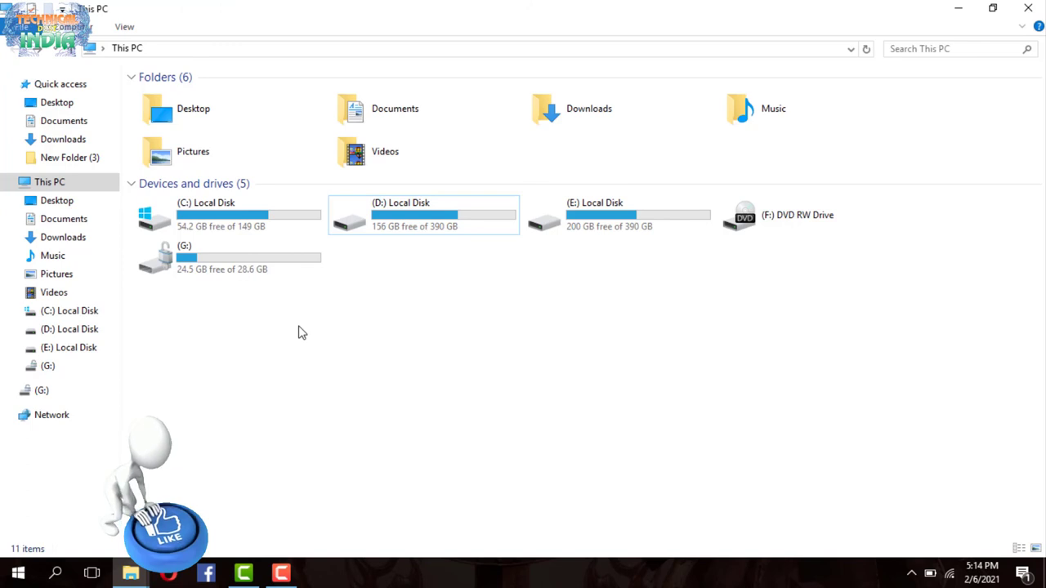